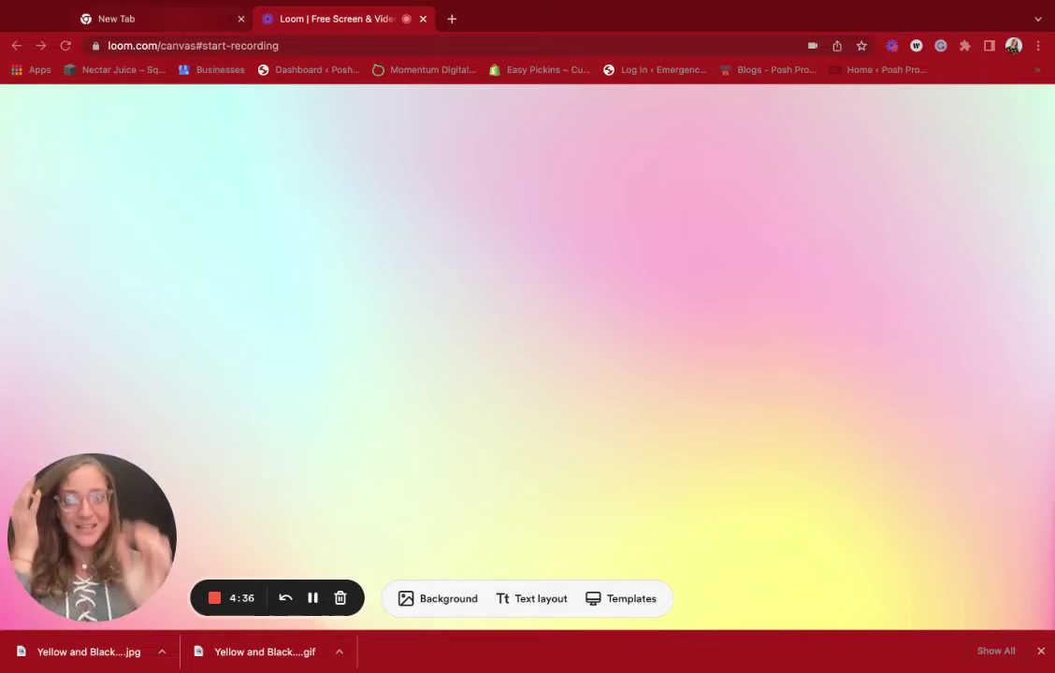
Load canva.com in a new browser tab.
key("ctrl+shift+Tab")
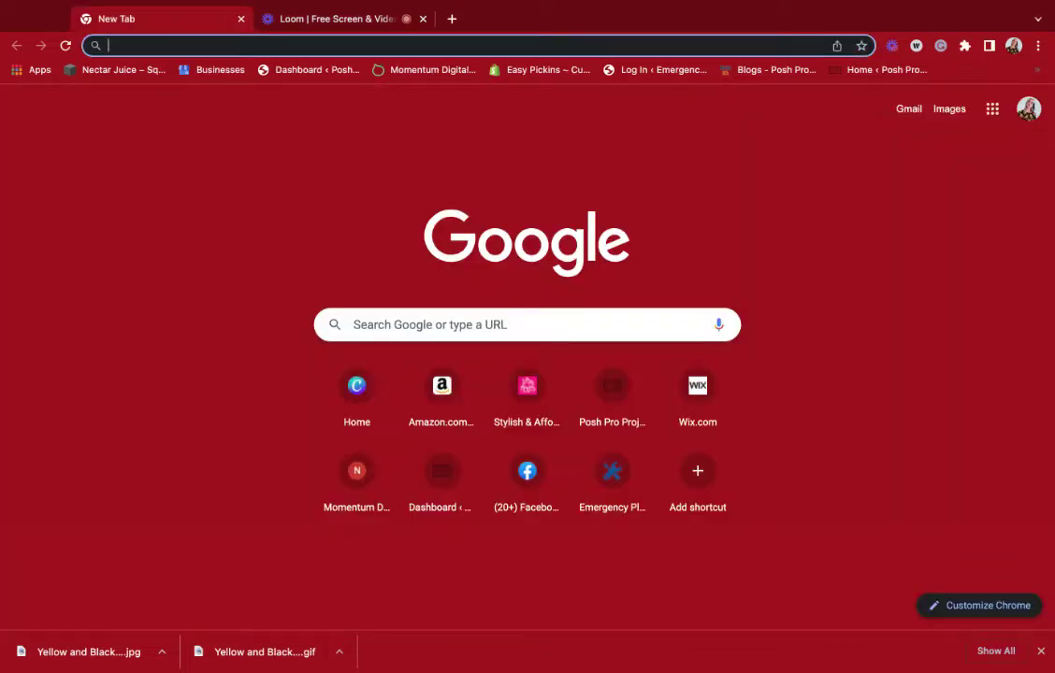
type("canva.com")
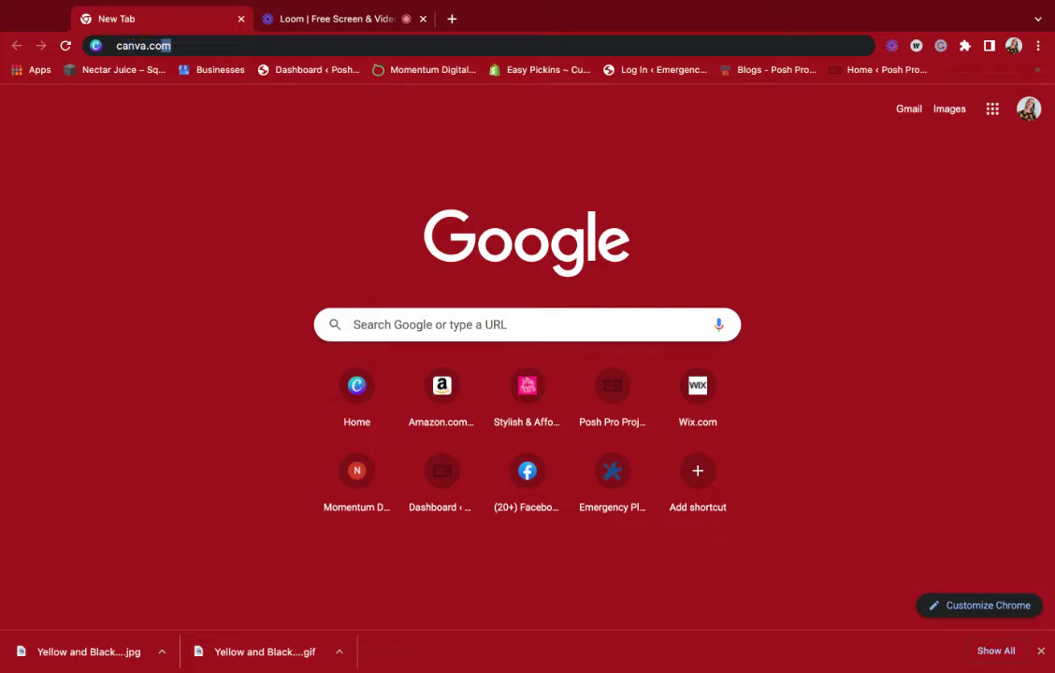
key("Return")
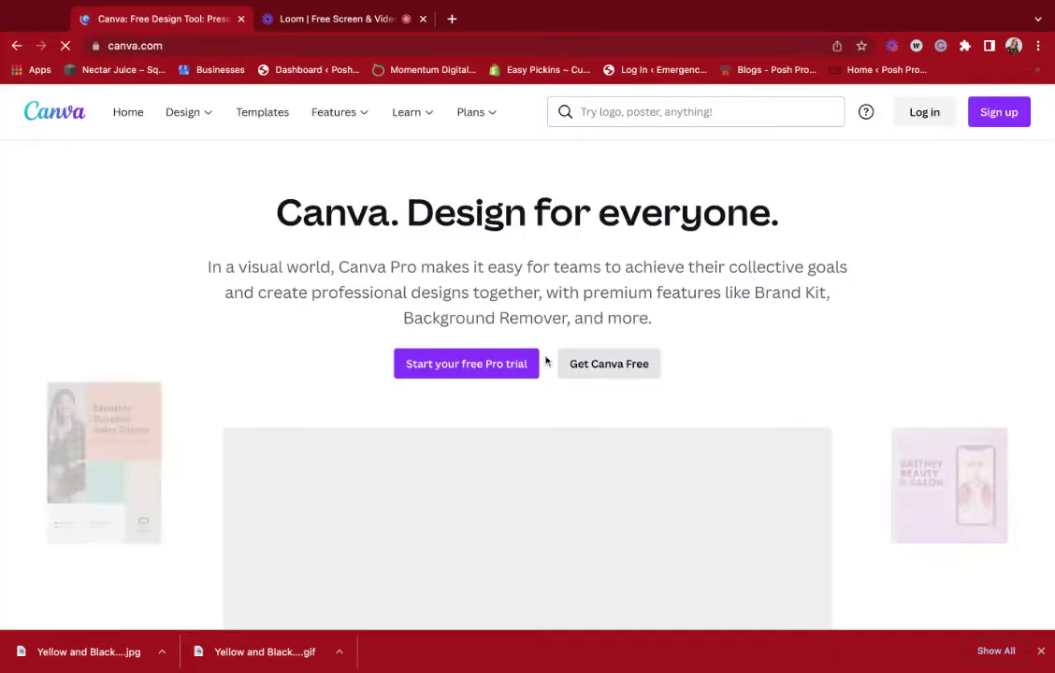
Start a free Canva sign-up with the saved e-mail address.
left_click(602, 365)
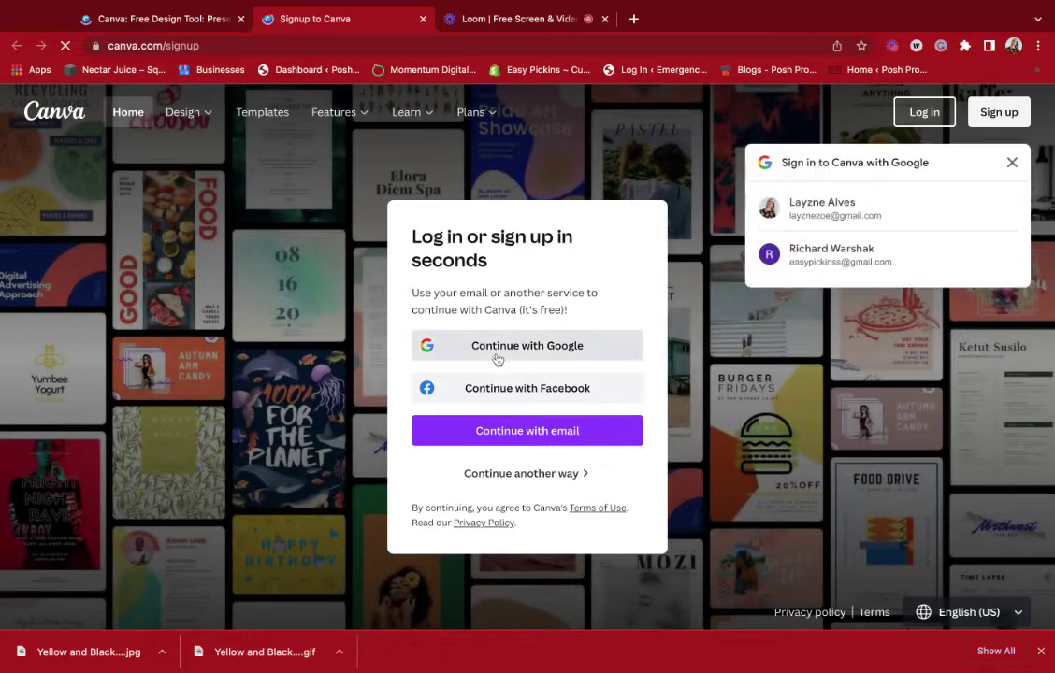
left_click(1016, 166)
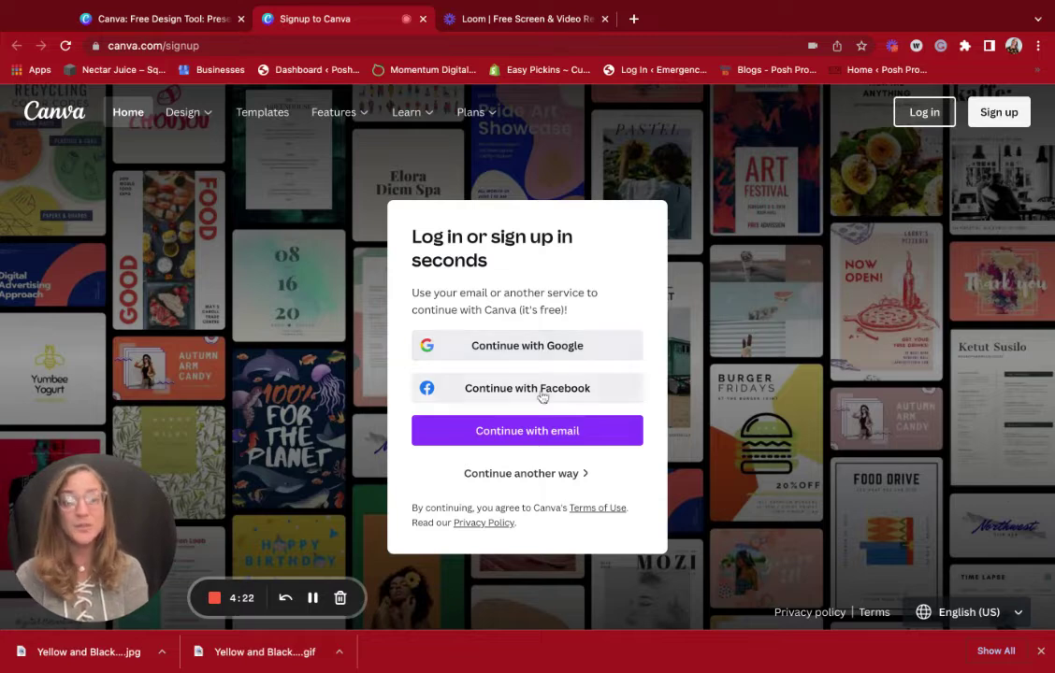
left_click(478, 429)
key("ctrl+v")
key("Return")
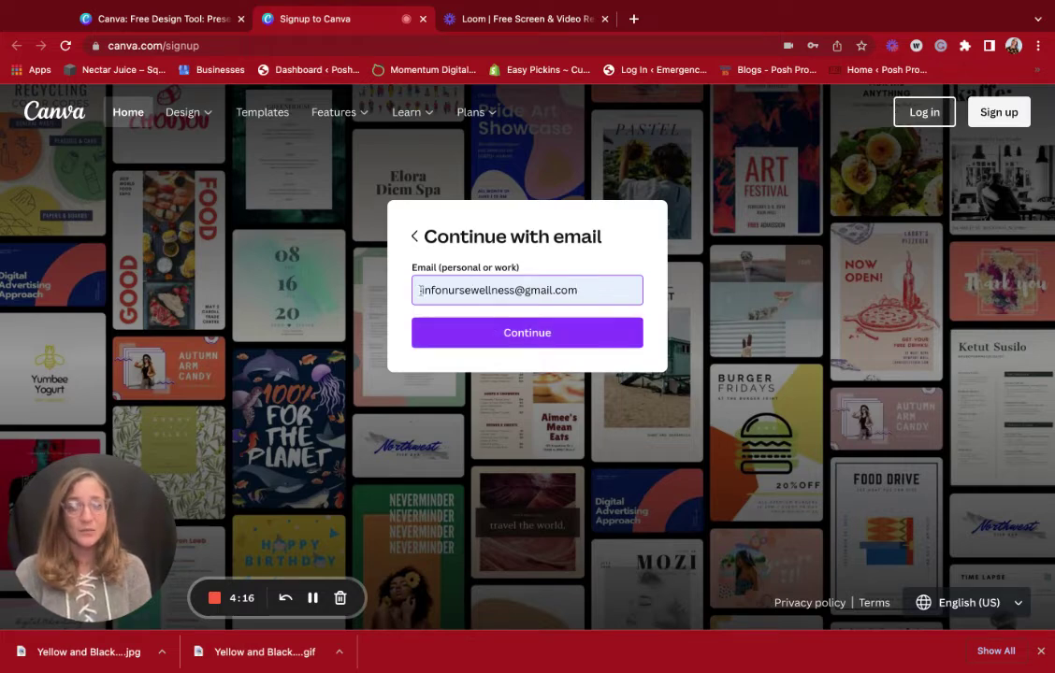
Clear the e-mail address and close the sign-up tab, abandoning the sign-up.
left_click_drag(412, 290, 635, 254)
left_click(635, 255)
triple_click(588, 290)
key("ctrl+c")
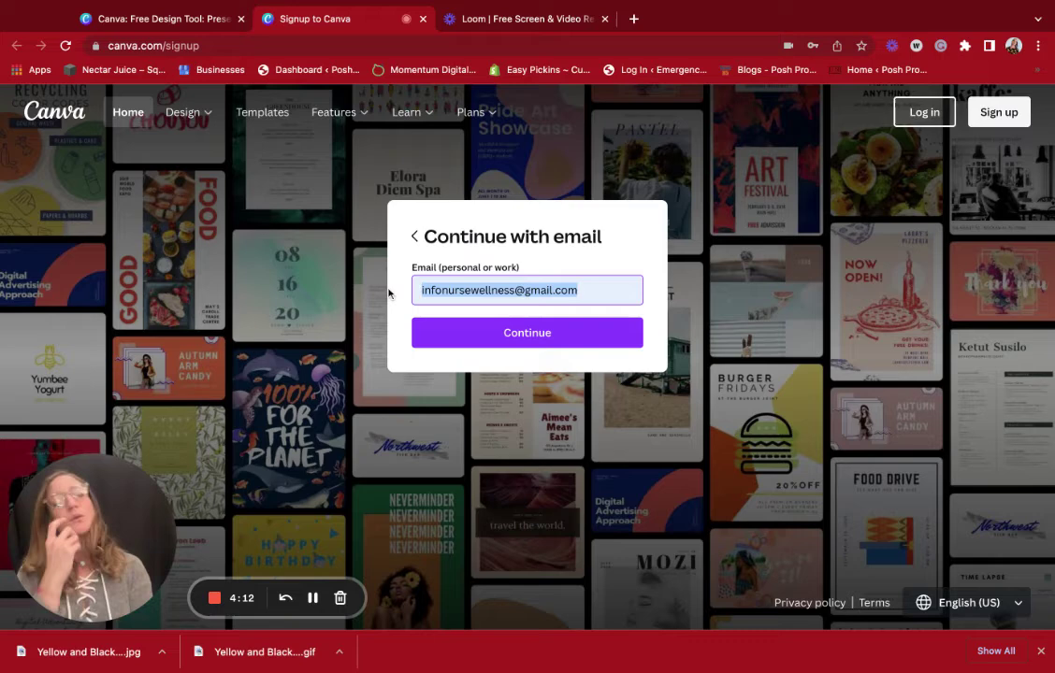
key("BackSpace")
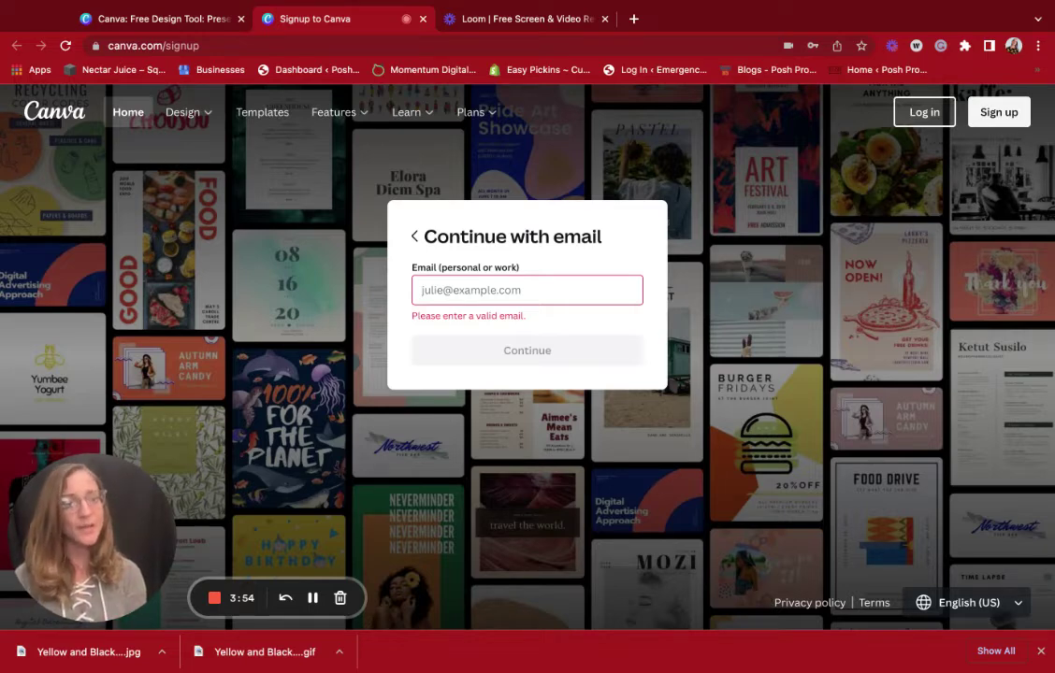
left_click(423, 18)
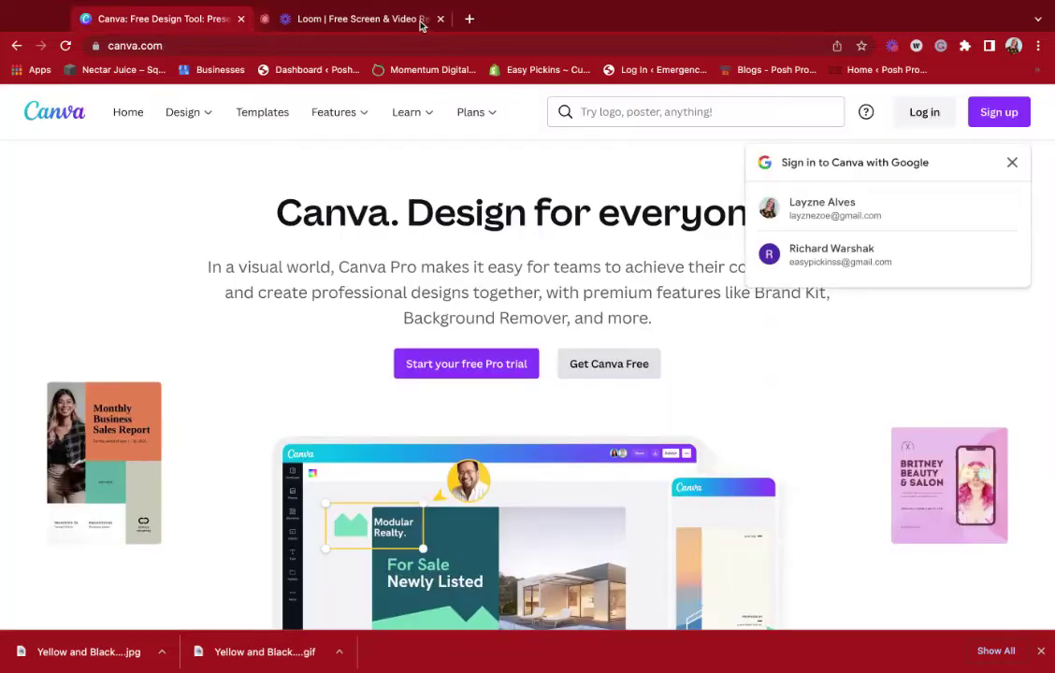
Log in to the existing Canva account with the saved e-mail and password.
left_click(924, 114)
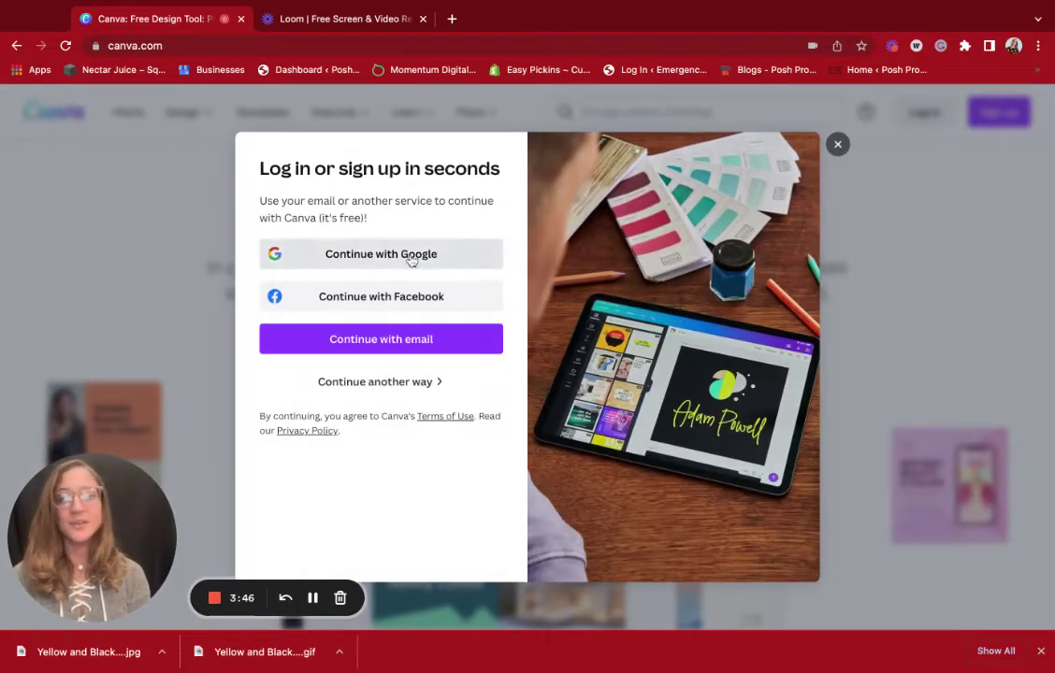
left_click(346, 340)
key("ctrl+v")
key("Return")
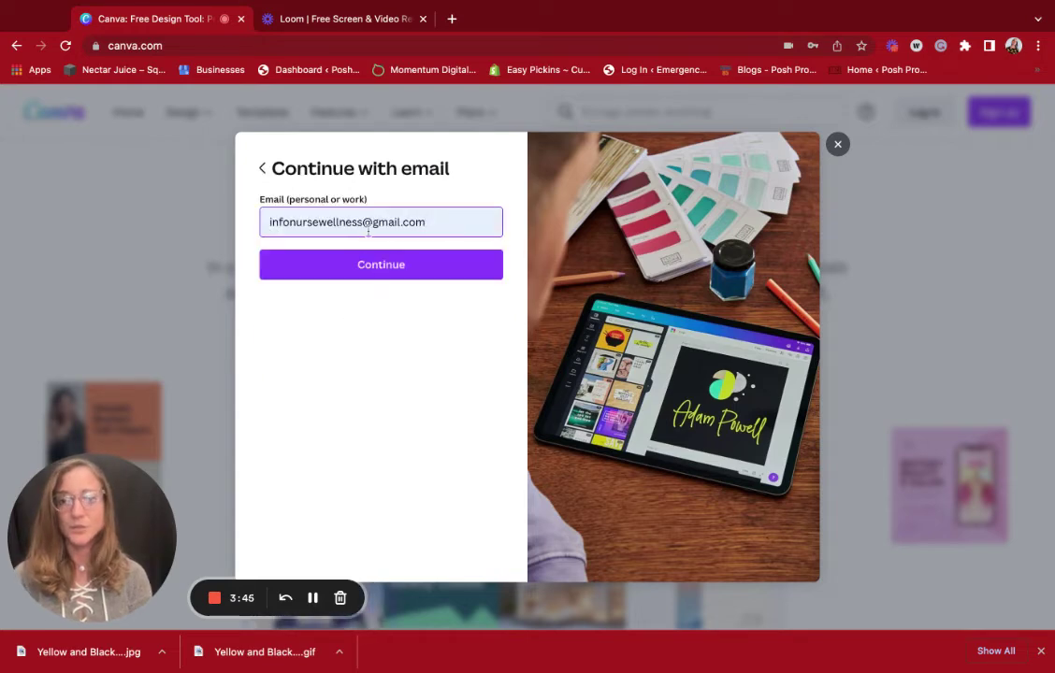
left_click(327, 277)
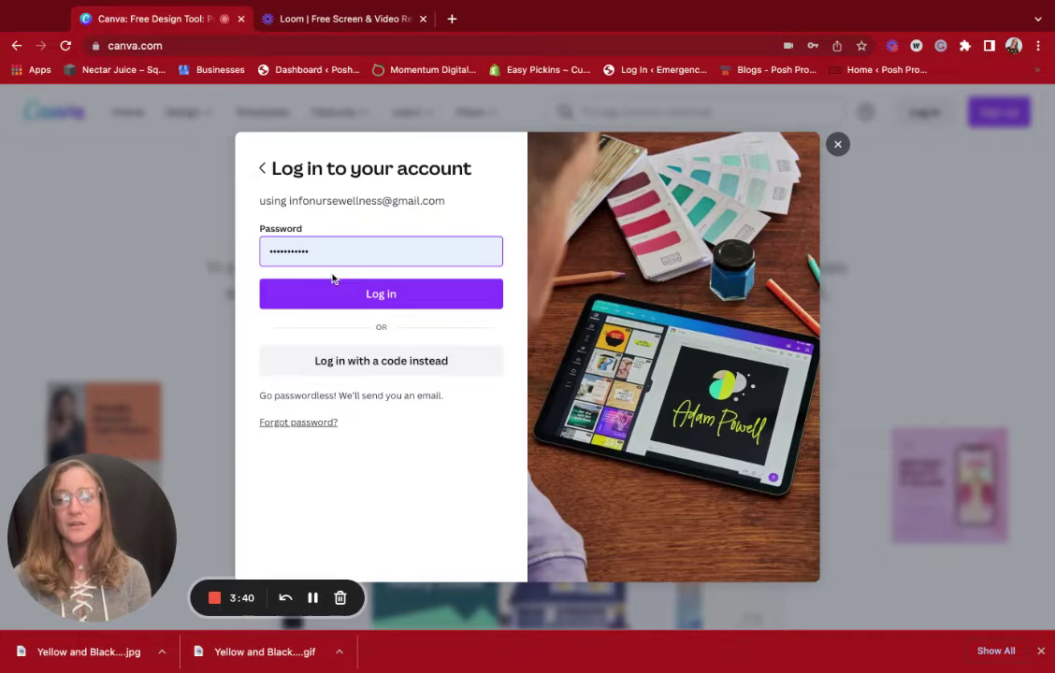
left_click(346, 301)
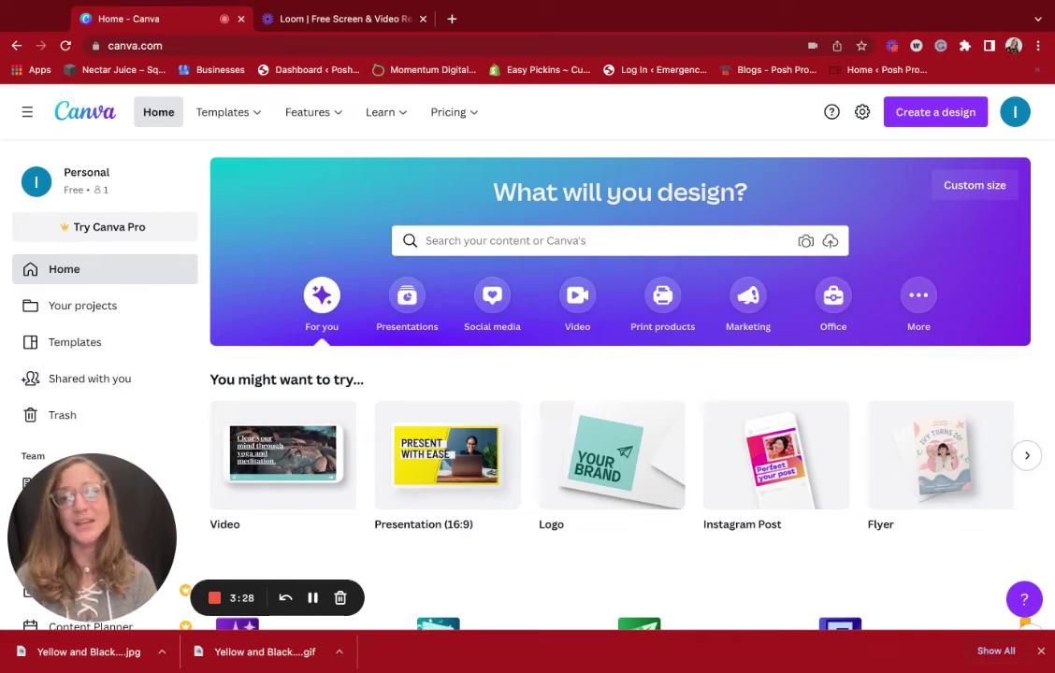
Search 'web banner', filter to Banner (Landscape), and open the Super Sale template.
left_click(426, 240)
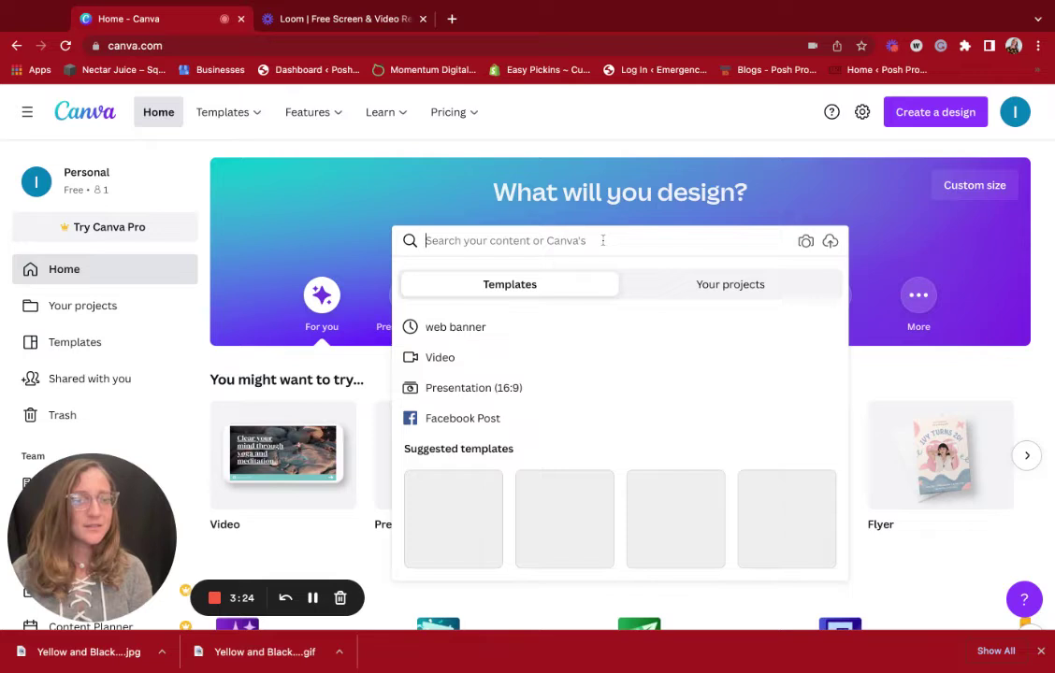
type("web banner")
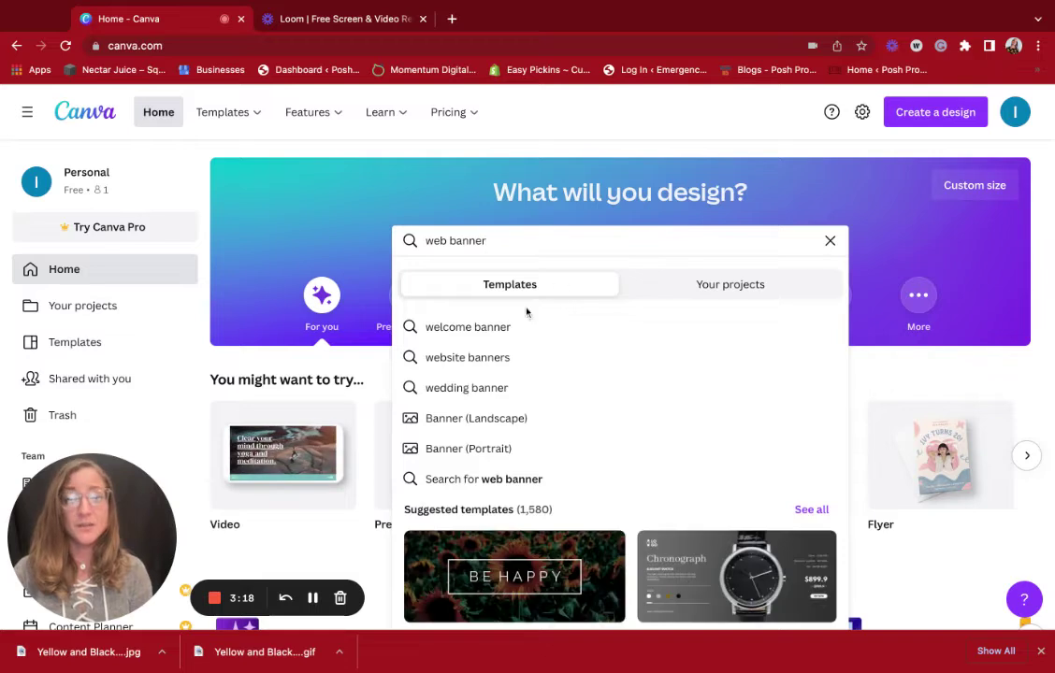
left_click(499, 423)
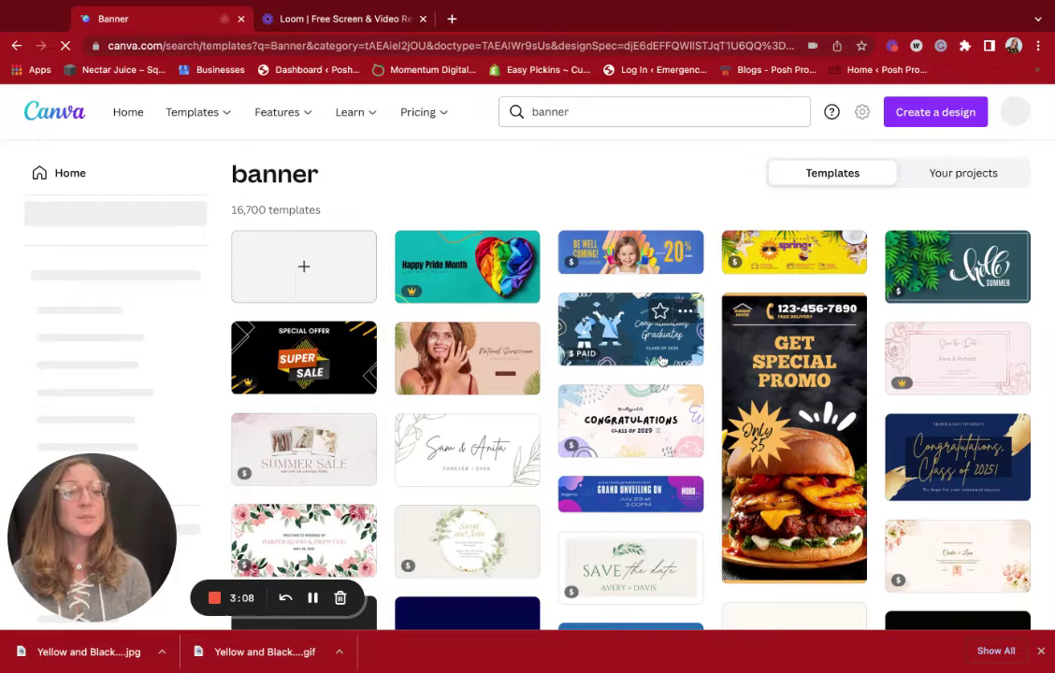
scroll(774, 374, "down", 3)
scroll(774, 374, "down", 3)
scroll(774, 374, "down", 2)
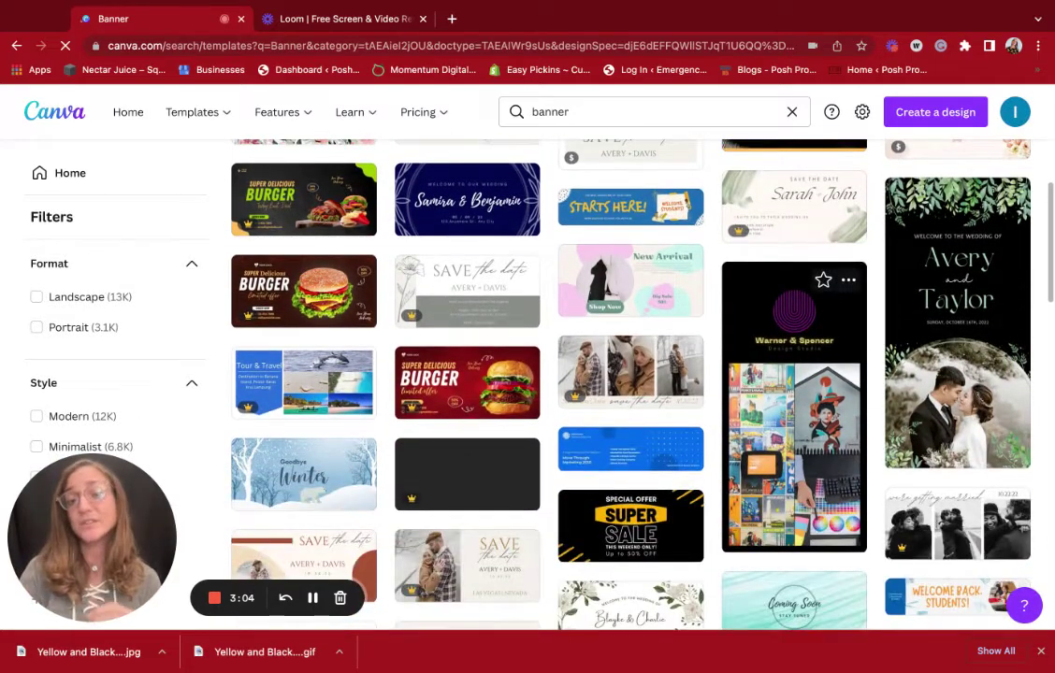
scroll(794, 407, "down", 2)
left_click(514, 323)
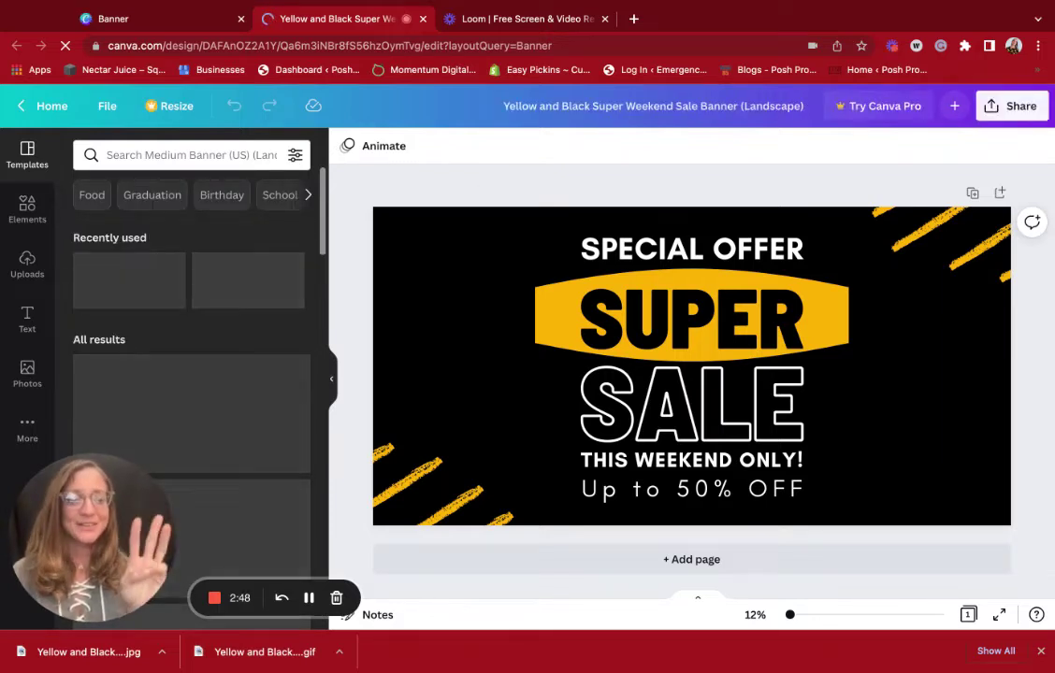
Change the banner's black background to light mint teal.
left_click(383, 241)
left_click(344, 143)
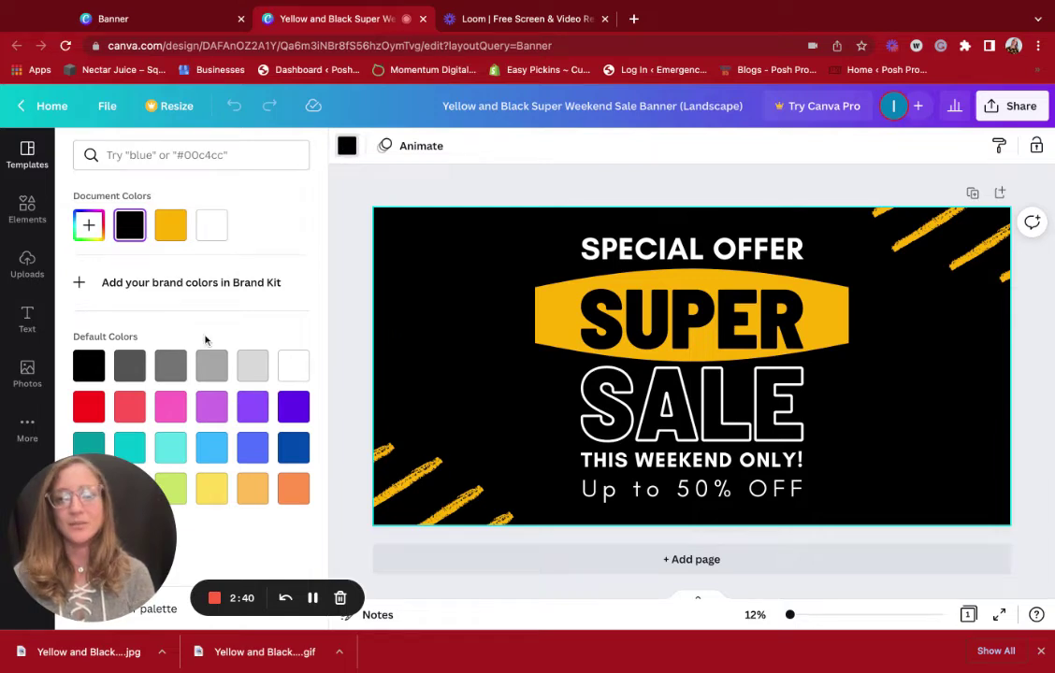
left_click(172, 448)
left_click(530, 183)
Recolour the yellow ellipse behind SUPER to coral red.
left_click(546, 349)
left_click(555, 318)
left_click(497, 283)
left_click(536, 304)
left_click(347, 145)
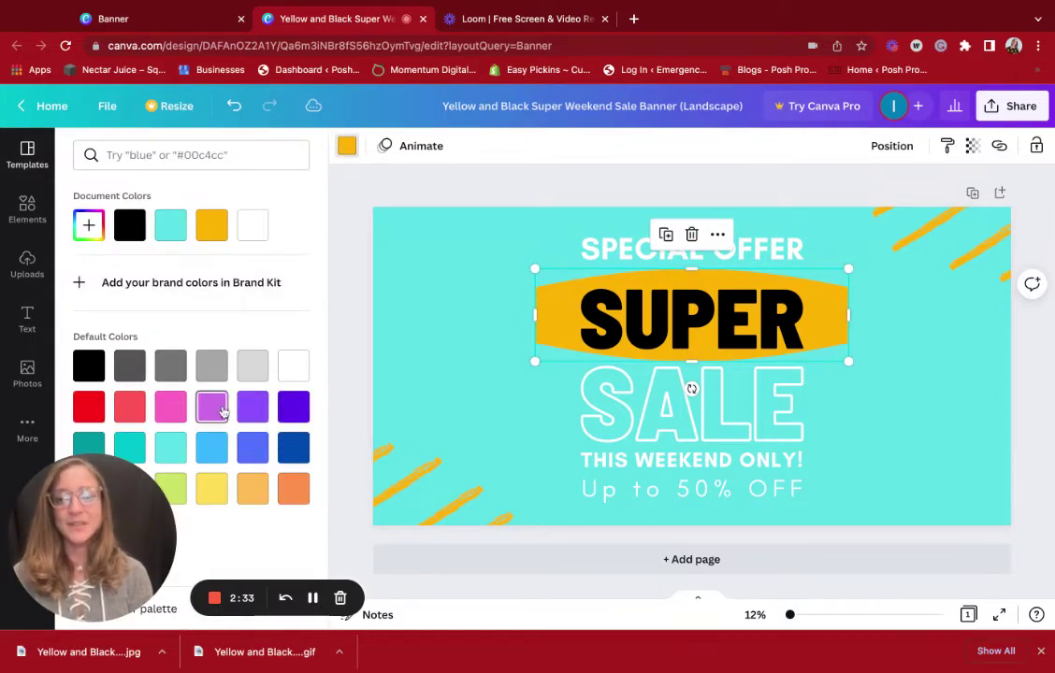
left_click(130, 406)
key("Escape")
Make the yellow stripes at the top right and bottom left white.
left_click(965, 240)
left_click(347, 146)
left_click(293, 224)
left_click(417, 470)
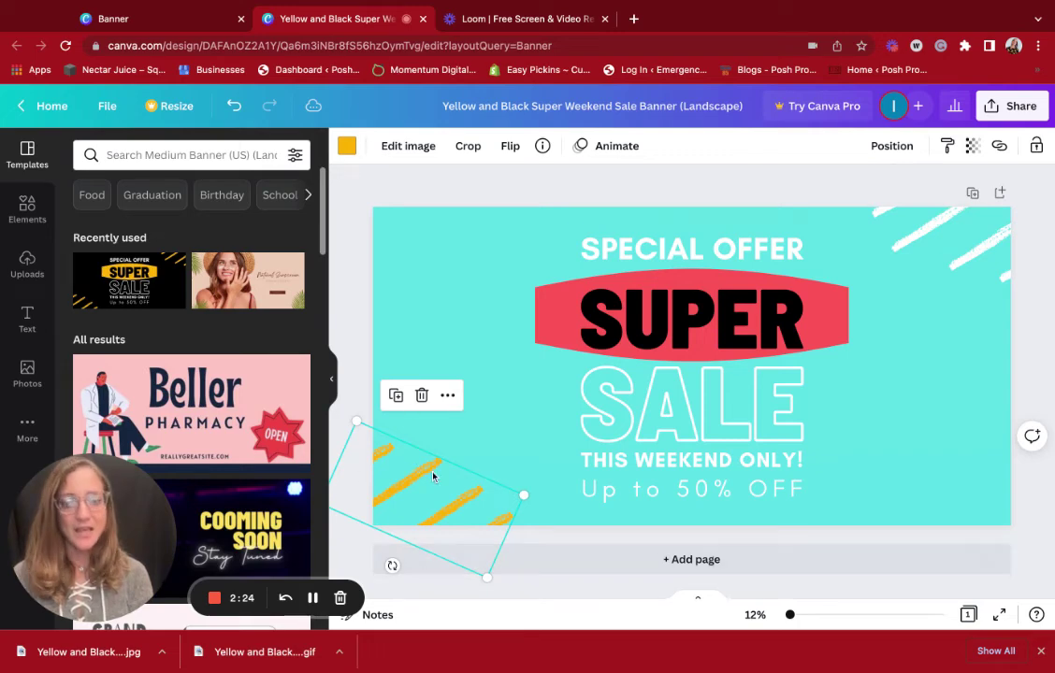
left_click(347, 148)
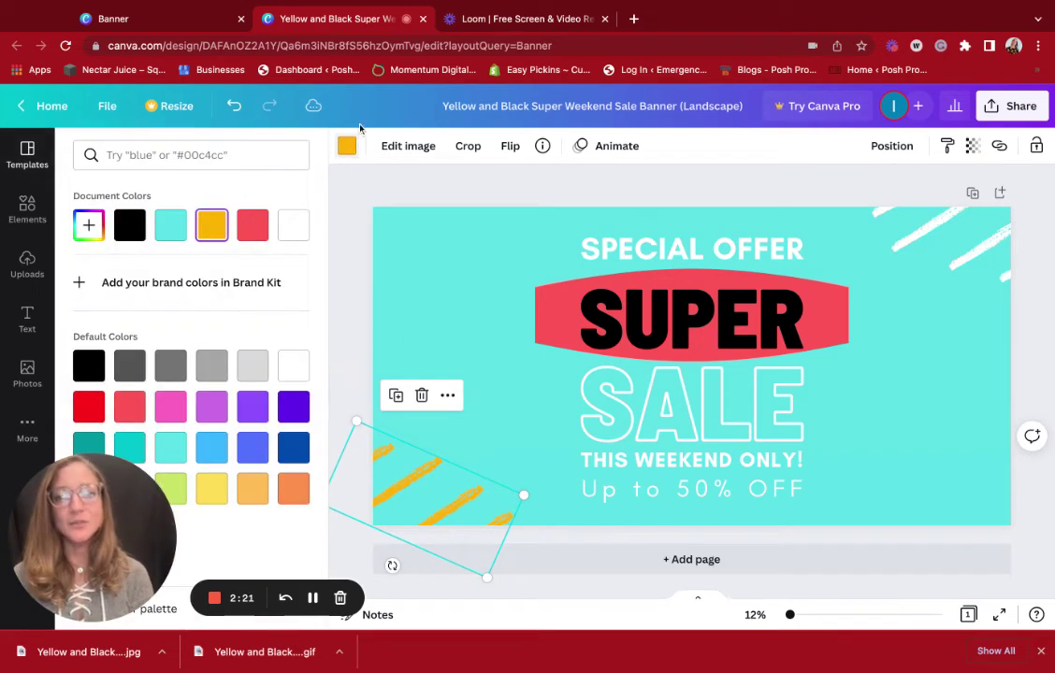
left_click(293, 229)
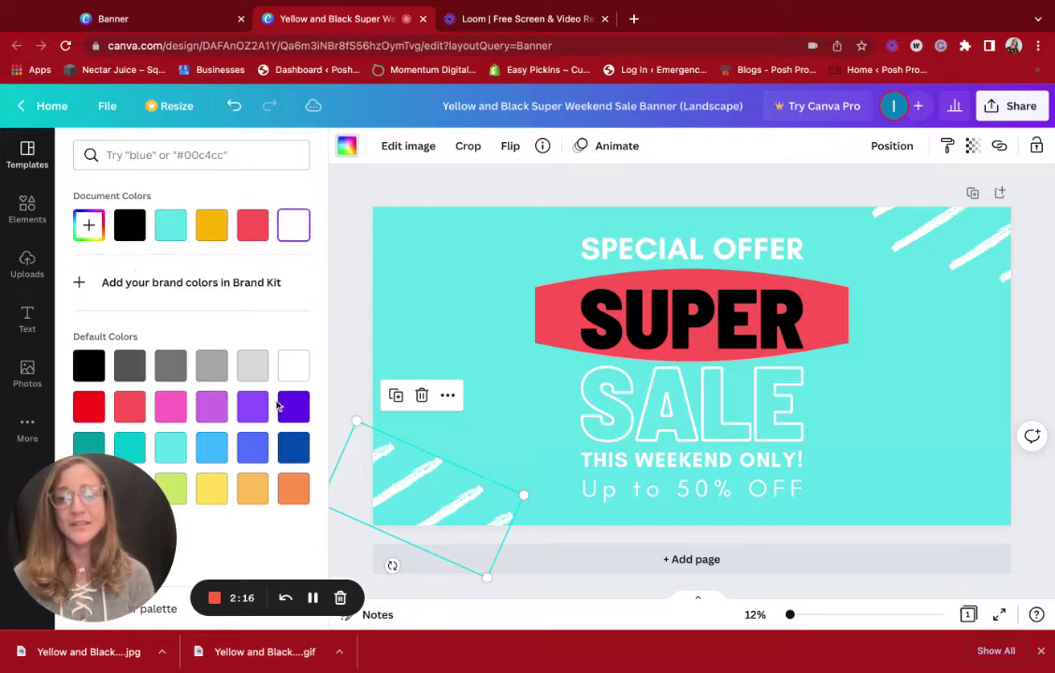
left_click(89, 228)
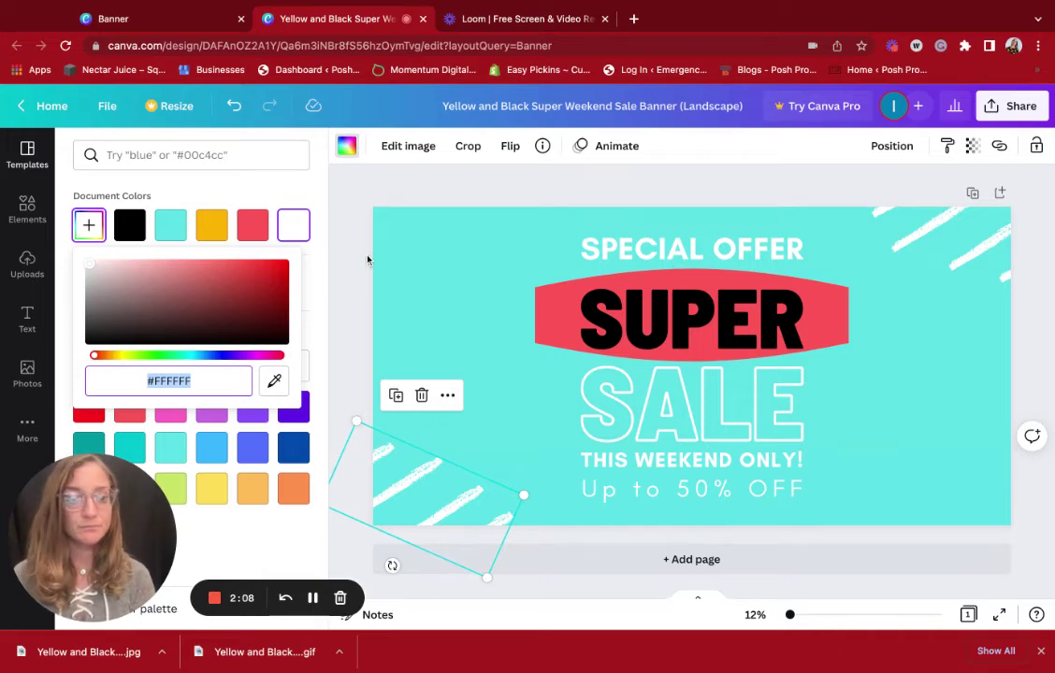
key("Escape")
left_click(435, 201)
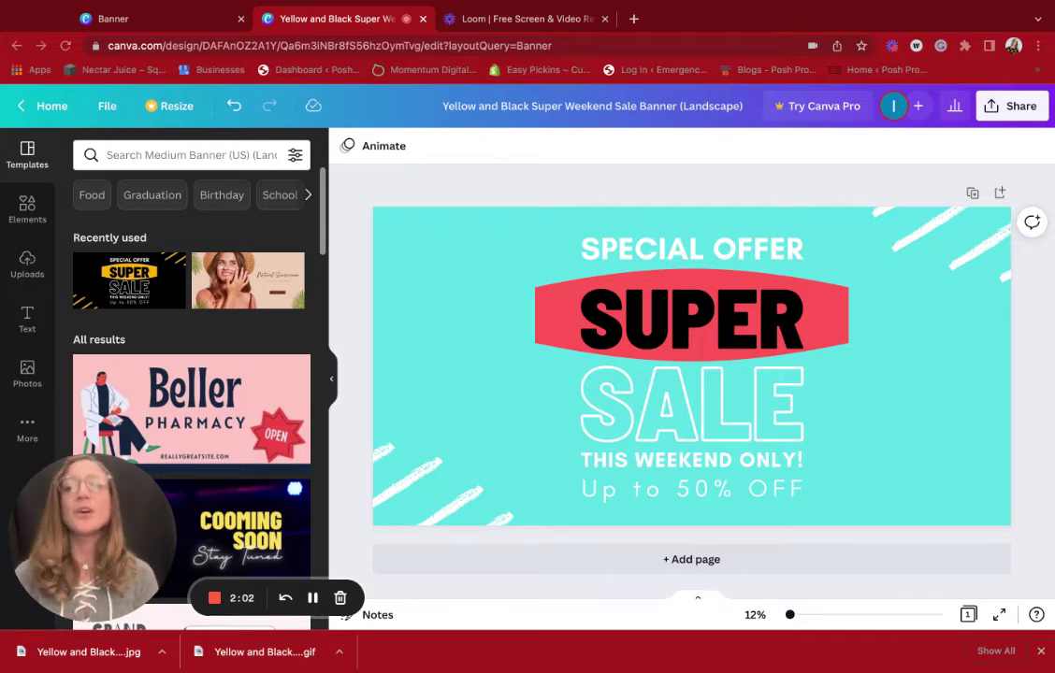
Add the blue M logo from Uploads to the banner.
left_click(22, 270)
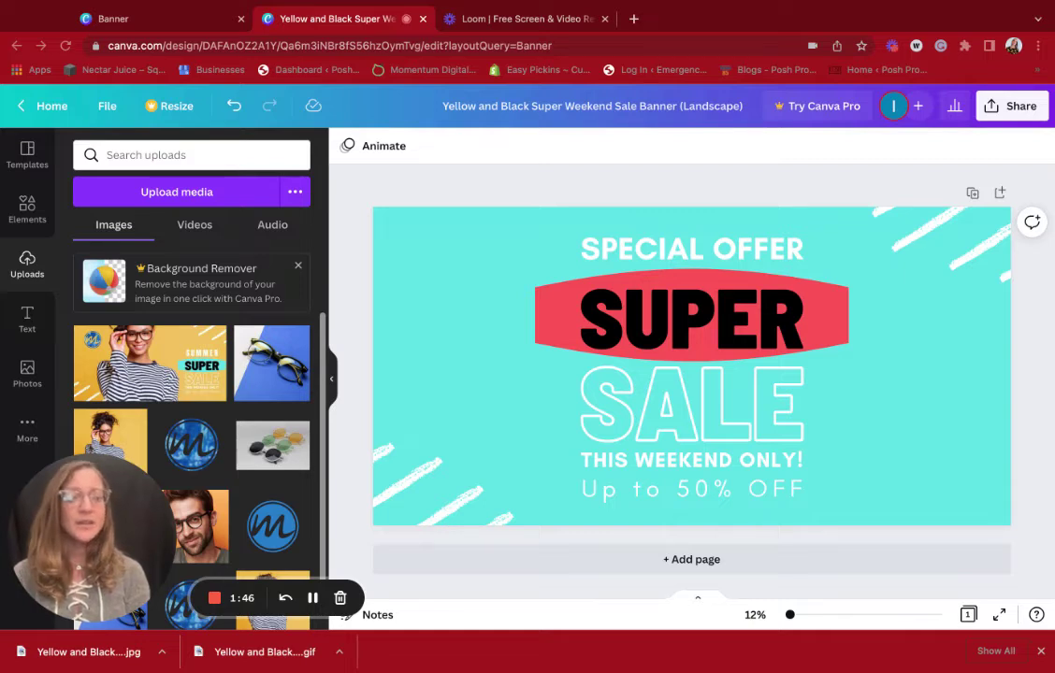
scroll(263, 429, "down", 2)
scroll(234, 402, "up", 1)
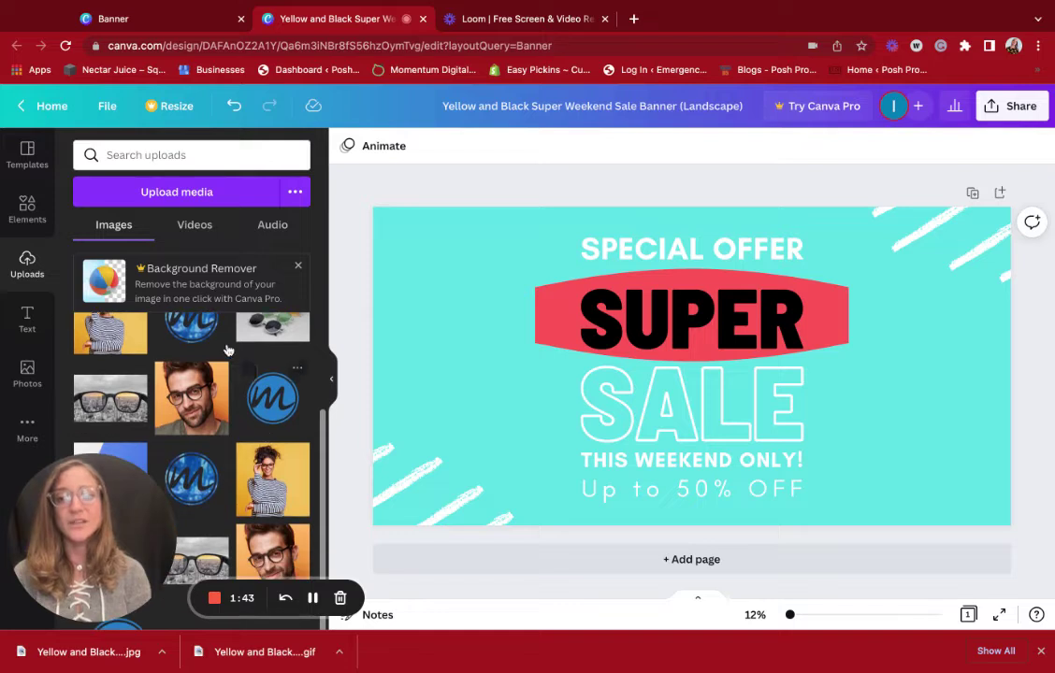
scroll(215, 360, "up", 1)
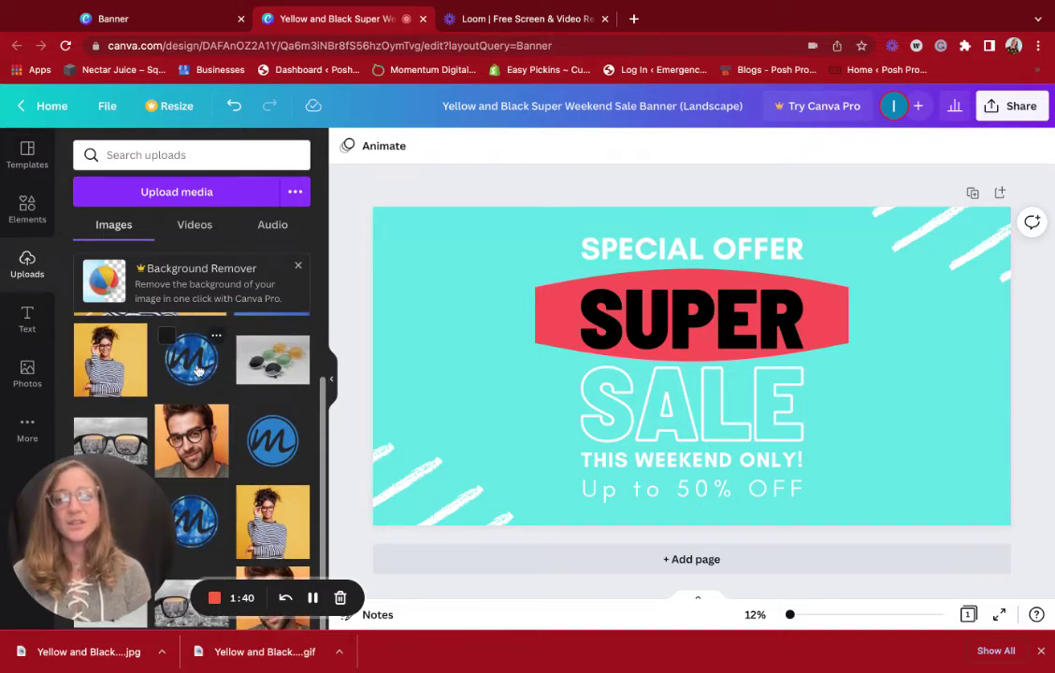
left_click(197, 371)
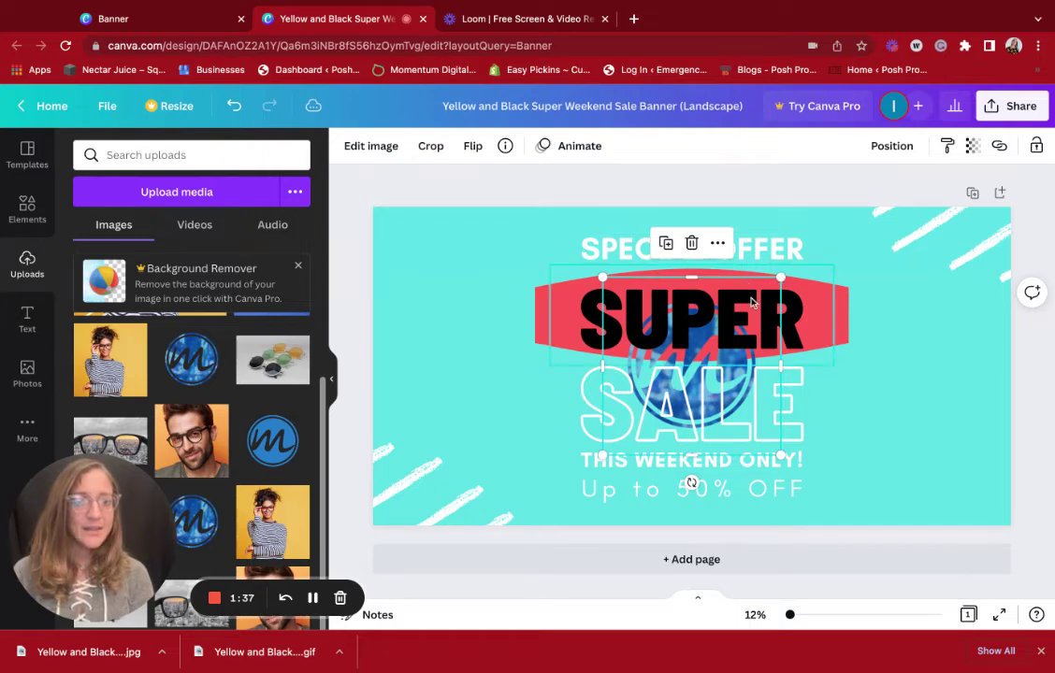
Resize the logo into a small mark in the banner's top-left corner.
left_click_drag(782, 274, 997, 150)
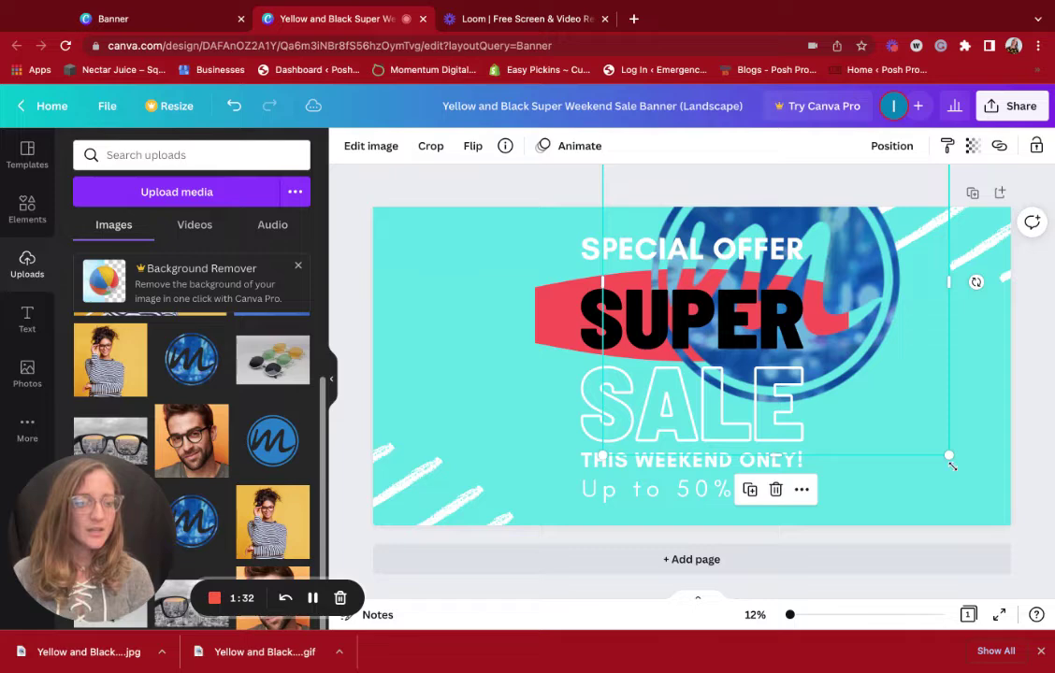
left_click_drag(947, 455, 981, 488)
left_click_drag(893, 307, 614, 337)
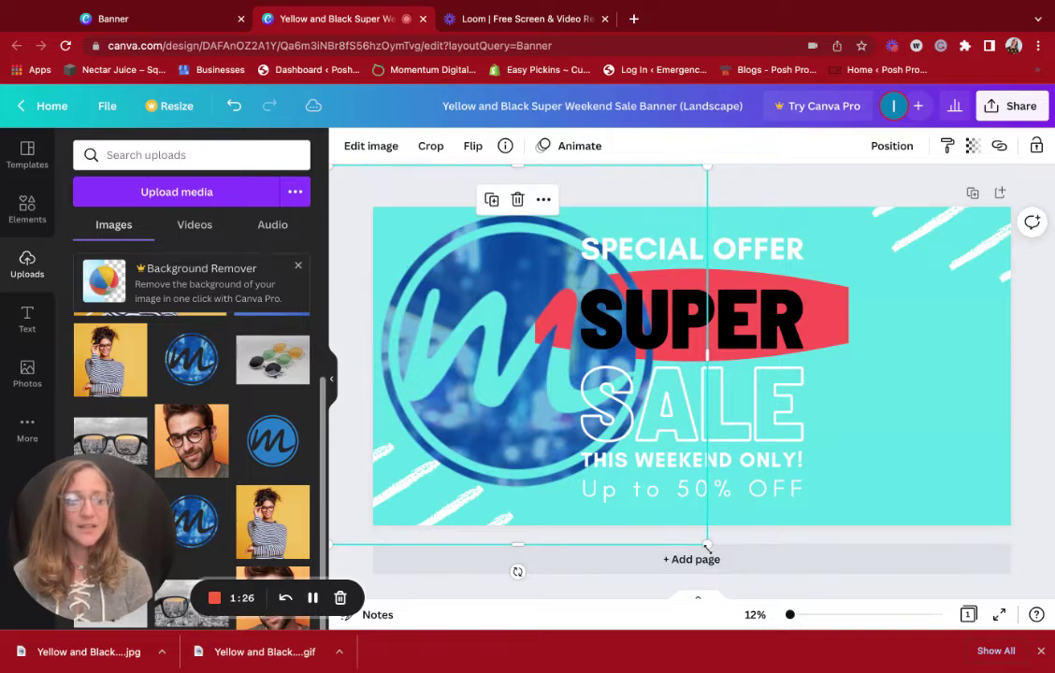
left_click_drag(708, 543, 483, 365)
left_click_drag(438, 299, 473, 325)
left_click_drag(543, 383, 483, 318)
left_click_drag(435, 262, 448, 267)
left_click_drag(495, 322, 472, 309)
left_click(604, 213)
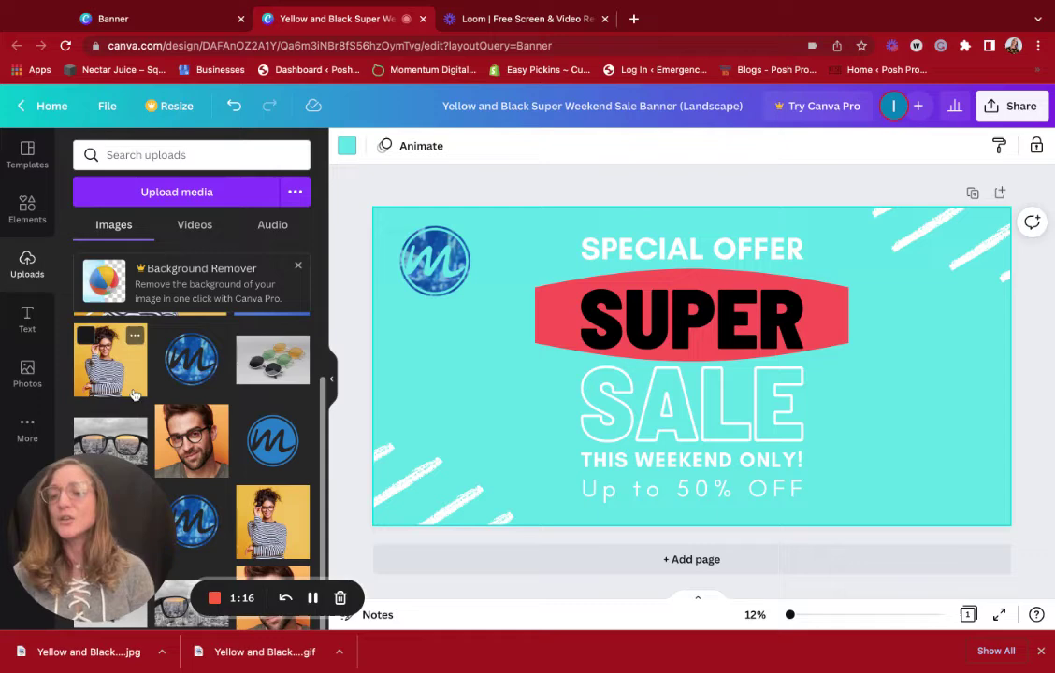
Drag the uploaded striped-shirt woman photo onto the banner to replace the mint background.
scroll(221, 447, "down", 1)
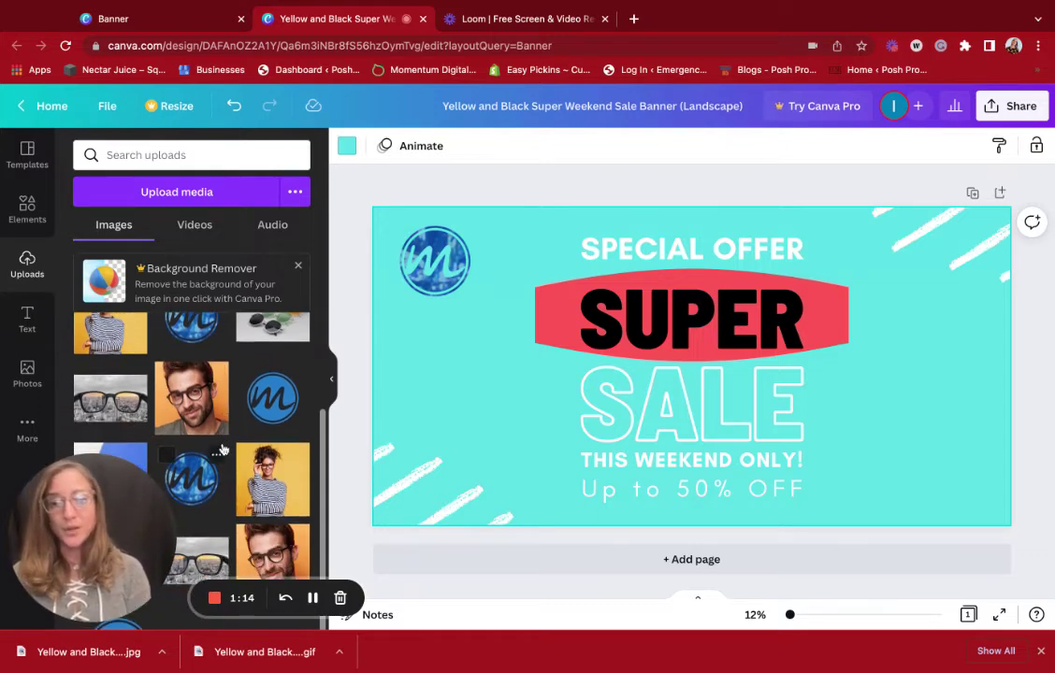
scroll(222, 450, "up", 1)
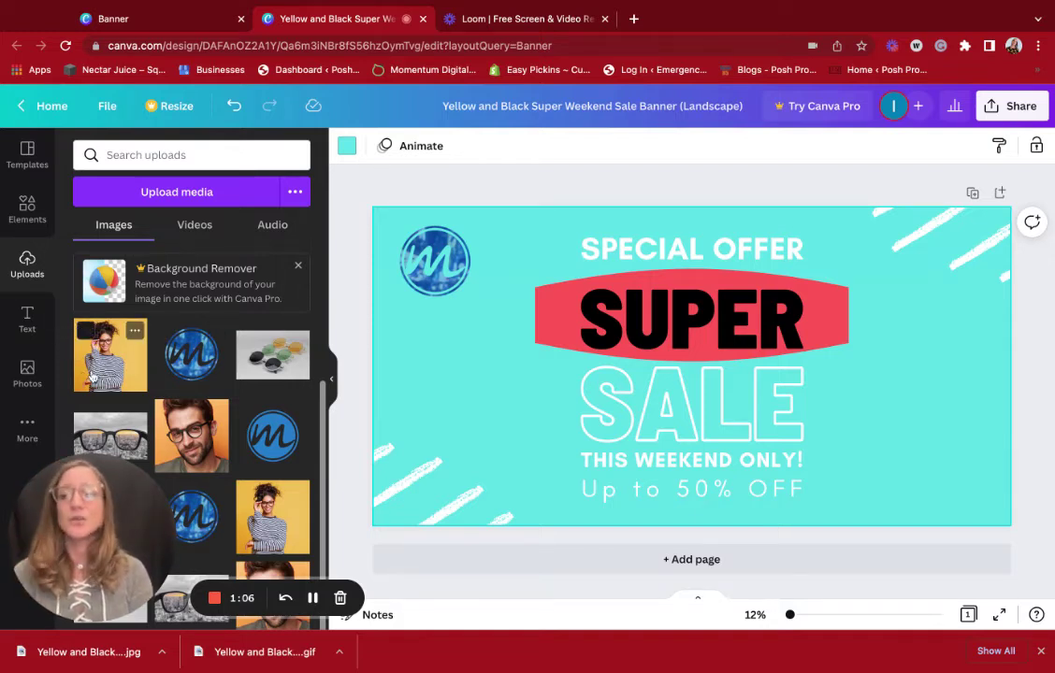
left_click_drag(92, 376, 524, 365)
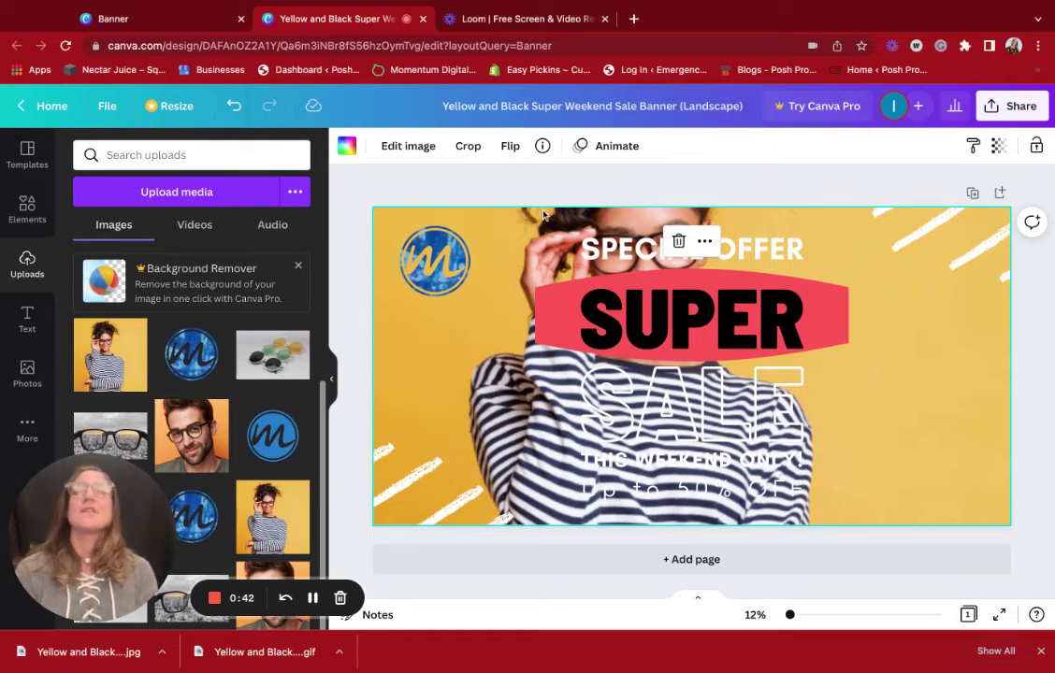
Shrink the SPECIAL OFFER / SUPER SALE text group and place it at the banner's right edge.
left_click(541, 241)
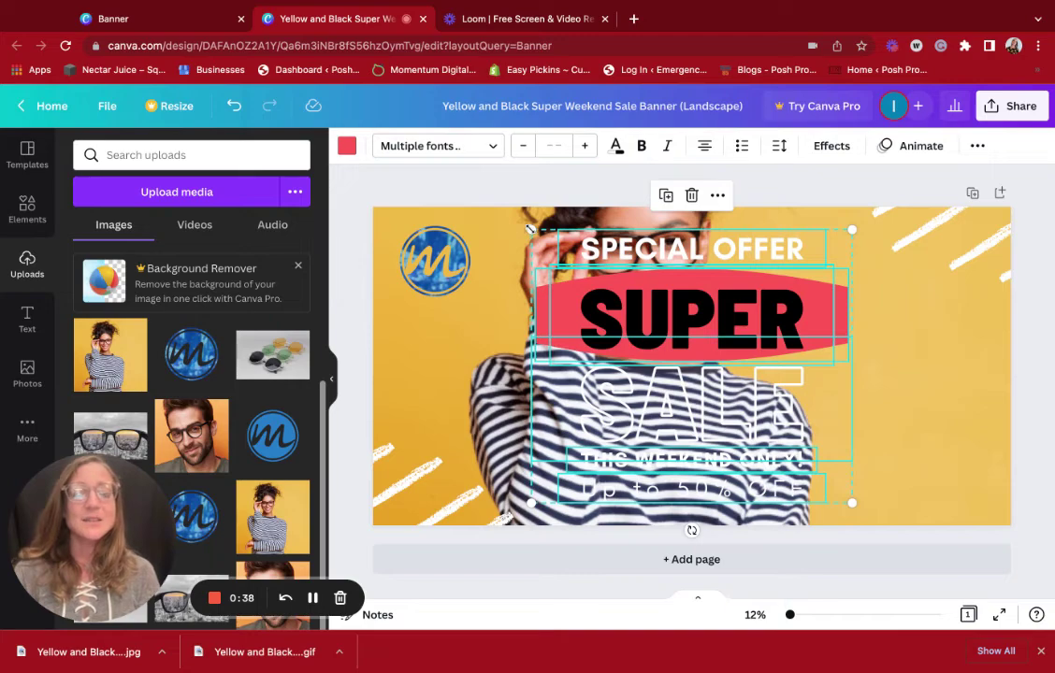
left_click_drag(530, 228, 636, 305)
mouse_move(663, 370)
left_mouse_down()
mouse_move(815, 371)
mouse_move(665, 371)
mouse_move(676, 382)
left_mouse_up()
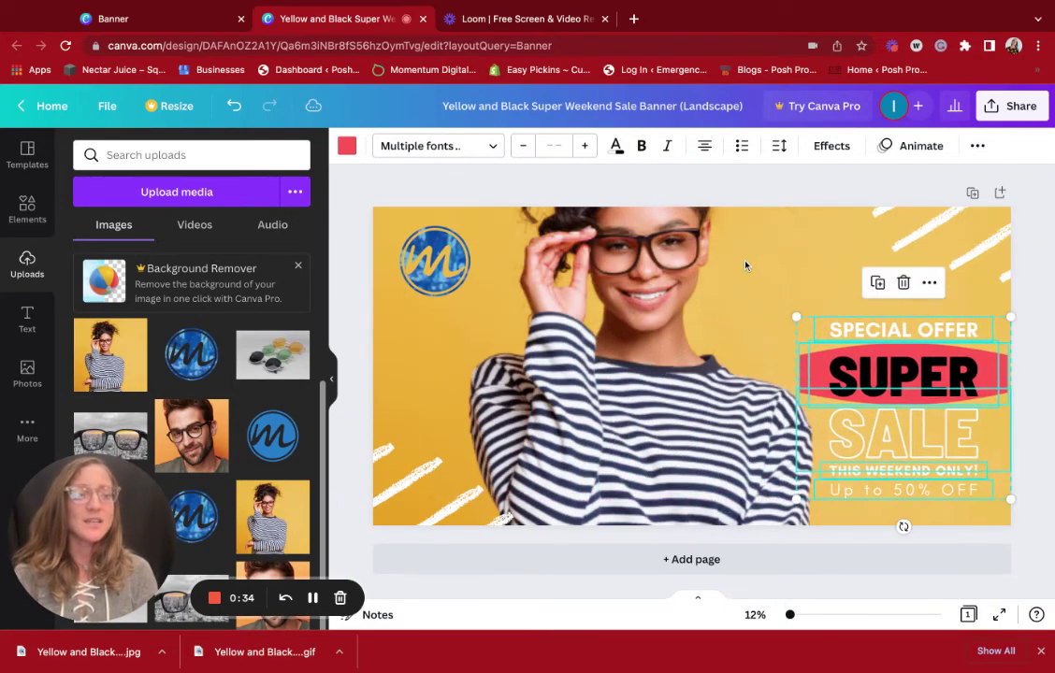
left_click(744, 265)
left_click_drag(744, 266, 926, 477)
left_click_drag(853, 375, 827, 353)
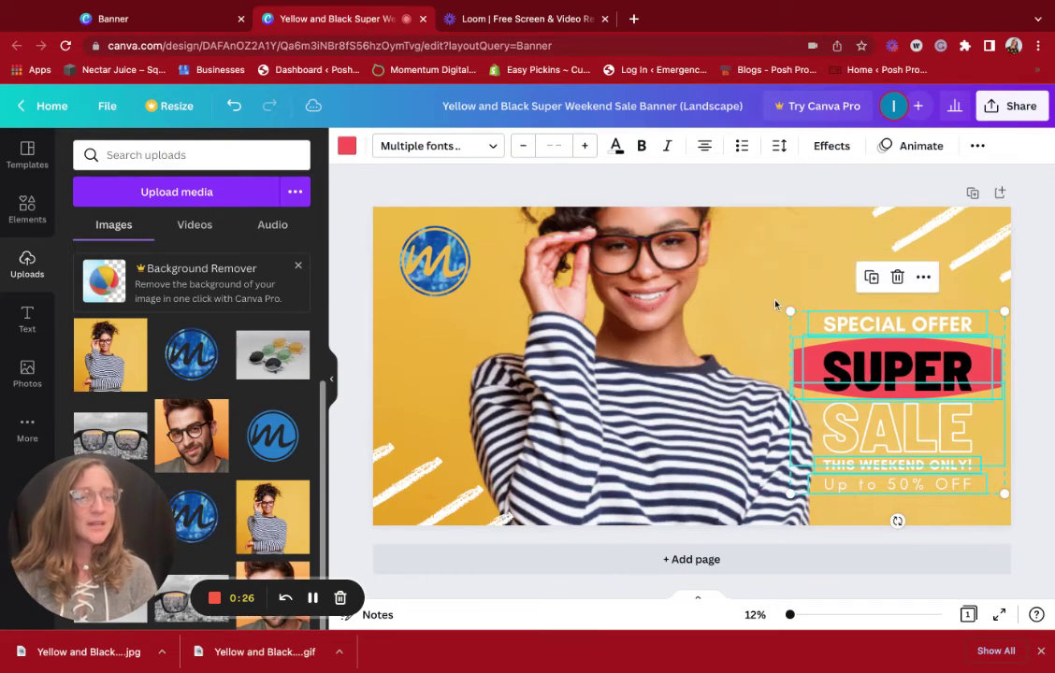
mouse_move(787, 308)
left_mouse_down()
mouse_move(808, 323)
mouse_move(797, 319)
left_mouse_up()
left_click(739, 262)
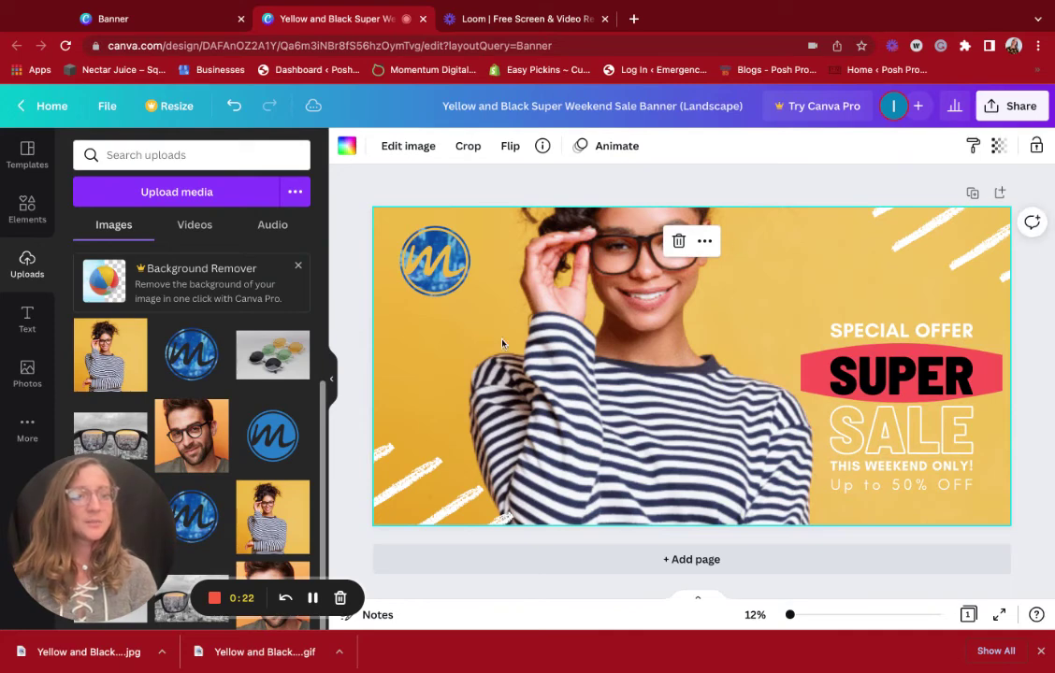
scroll(229, 426, "down", 1)
Add the sunglasses stock photo, then resize it and move it up and right.
left_click(17, 373)
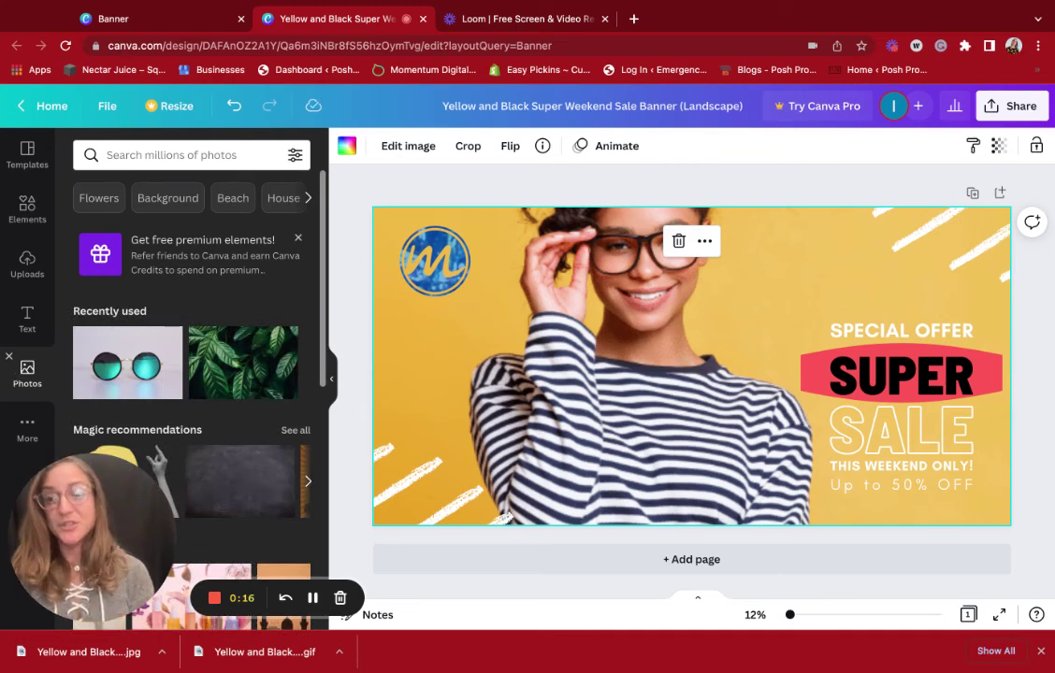
left_click(162, 374)
left_click_drag(502, 237, 602, 321)
left_click_drag(645, 402, 699, 367)
Add a circle shape from Elements and bring up the Share this design panel.
left_click(20, 217)
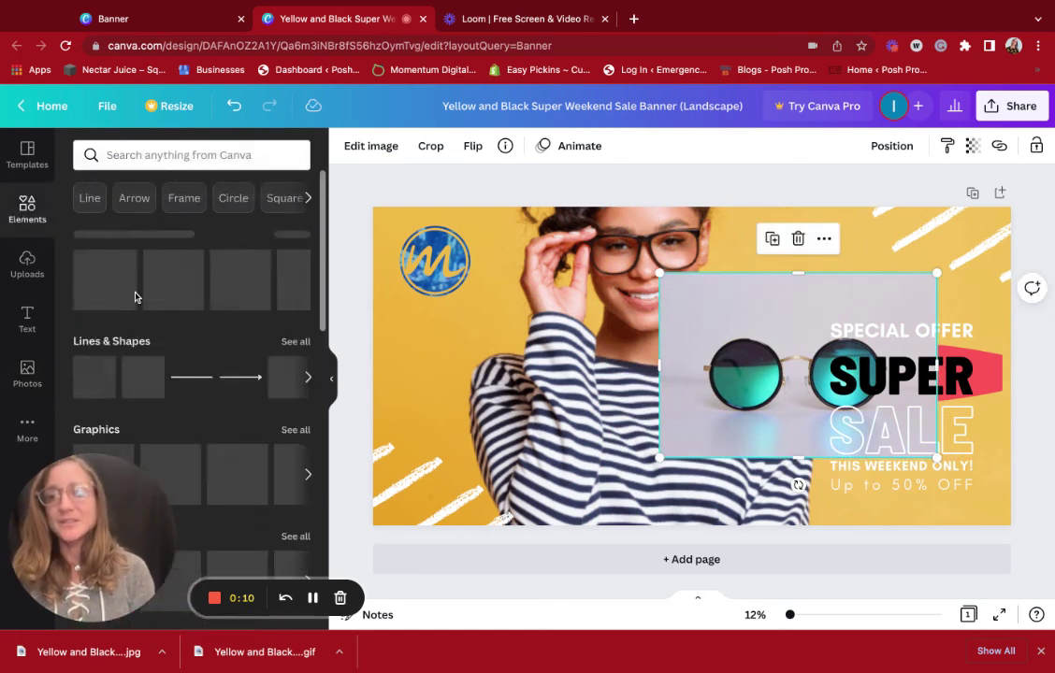
left_click(103, 368)
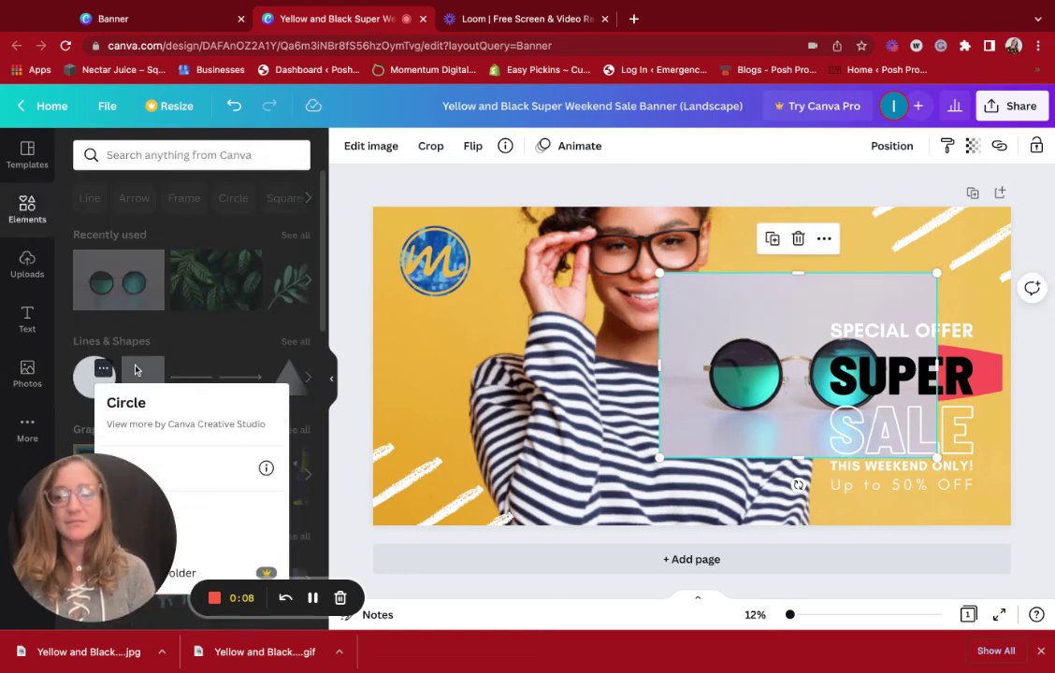
left_click(90, 389)
left_click(530, 231)
left_click(1014, 106)
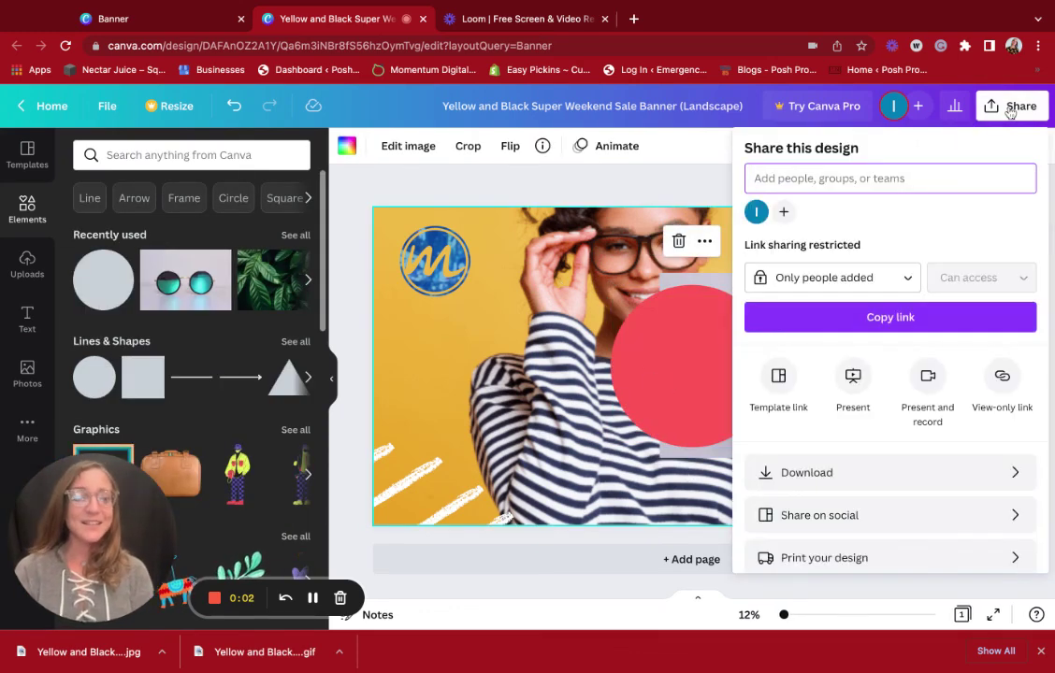